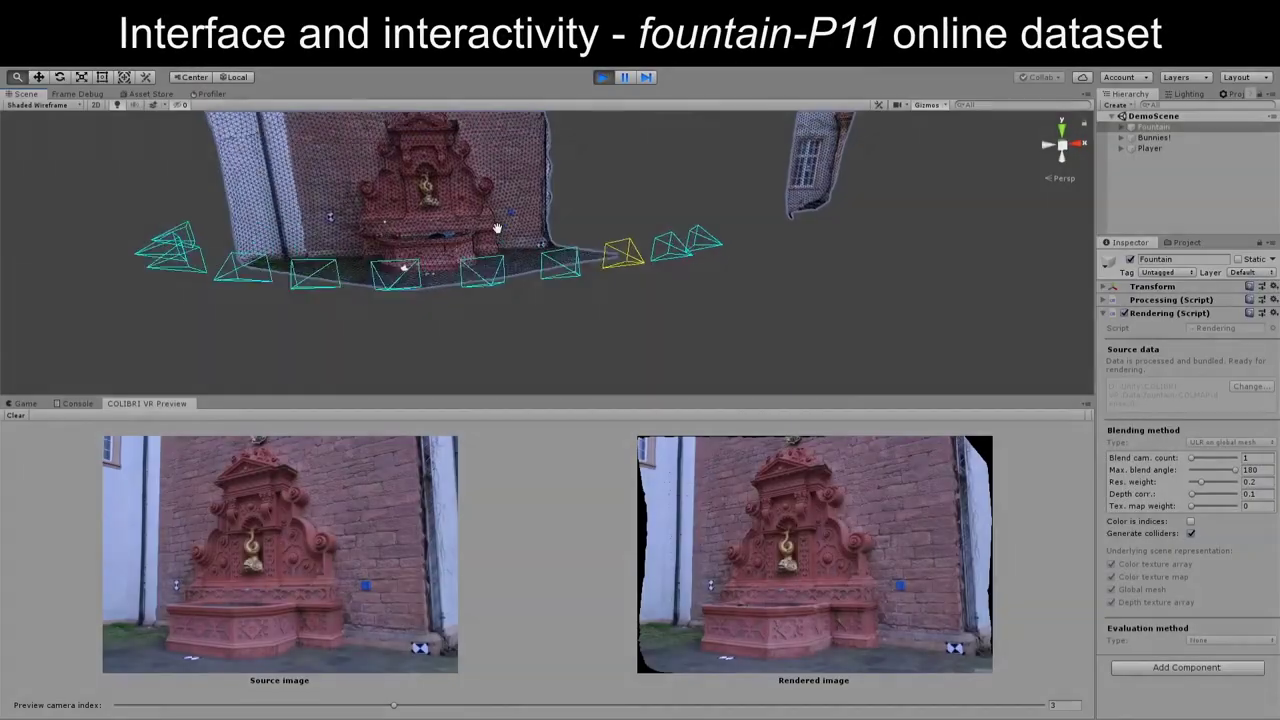
Set the preview camera index to 6 to compare the fountain's source and rendered images
drag(491, 229, 620, 302)
middle_drag(621, 302, 600, 294)
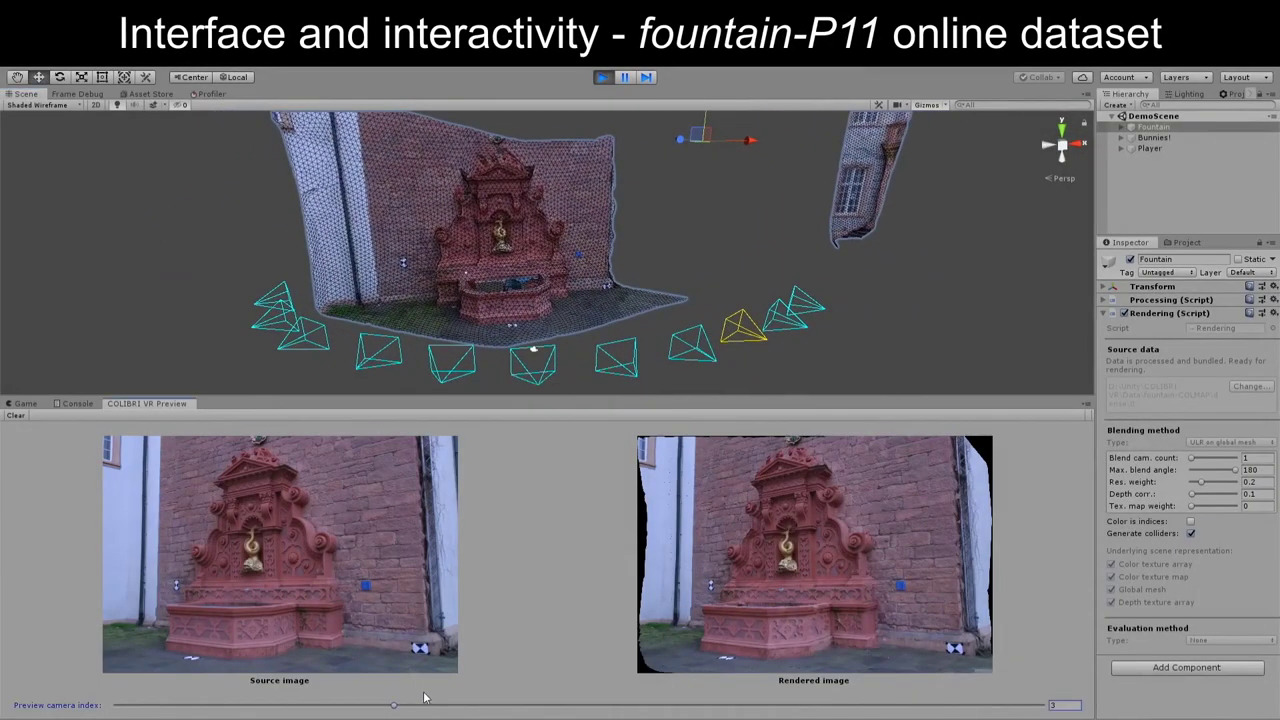
drag(424, 697, 672, 705)
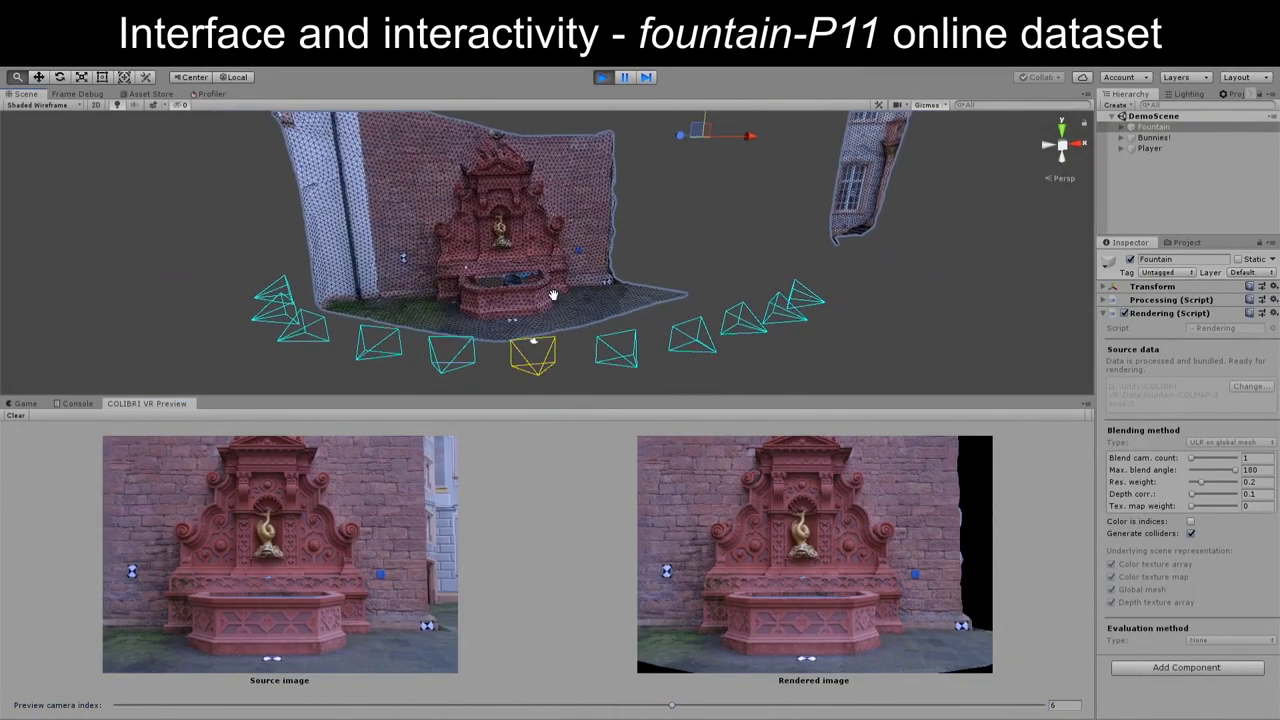
Set the Fountain's blend camera count to 2, temporarily displaying color as camera indices while adjusting it
middle_drag(554, 295, 513, 277)
click(1191, 521)
middle_drag(608, 352, 667, 339)
drag(1222, 459, 1191, 458)
middle_drag(717, 298, 425, 199)
drag(425, 199, 698, 315)
drag(1193, 469, 1202, 443)
middle_drag(786, 291, 680, 330)
click(1191, 520)
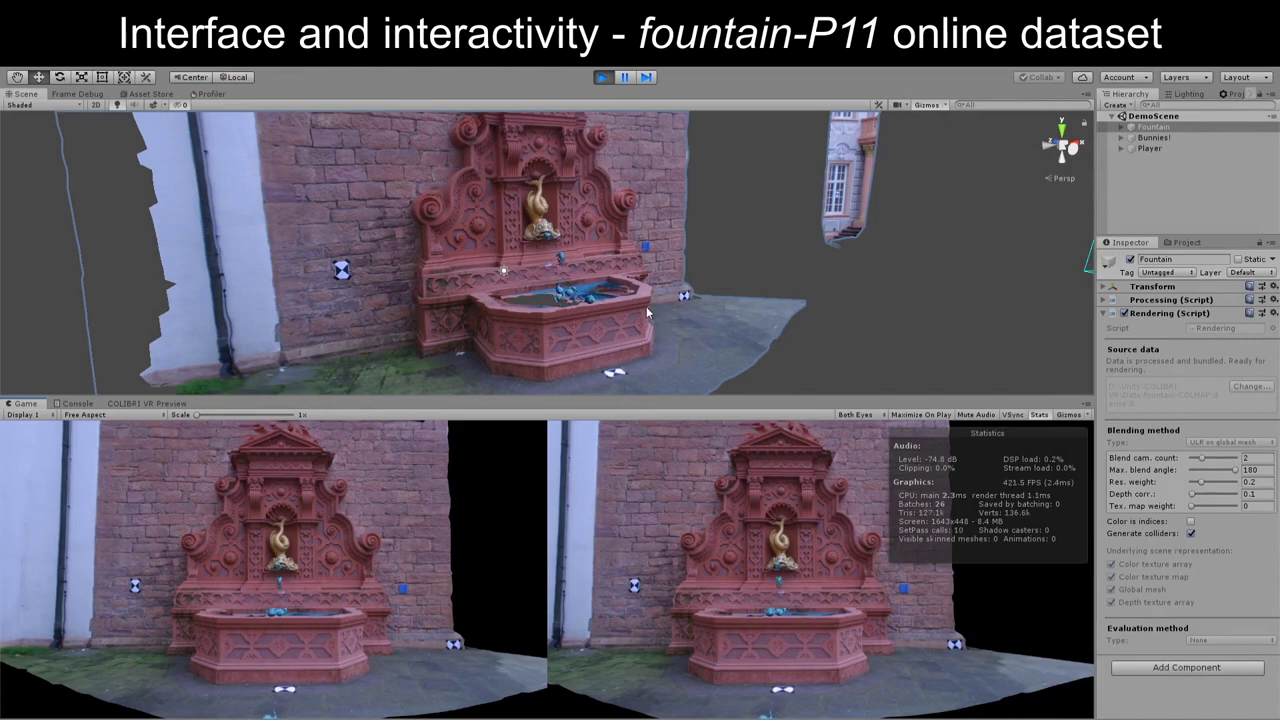
Examine the rendered fountain and surrounding wall up close from several viewing angles in the scene
scroll(629, 304, up, 6)
right_drag(350, 263, 489, 331)
middle_drag(489, 332, 841, 446)
scroll(612, 340, down, 3)
right_drag(604, 324, 600, 250)
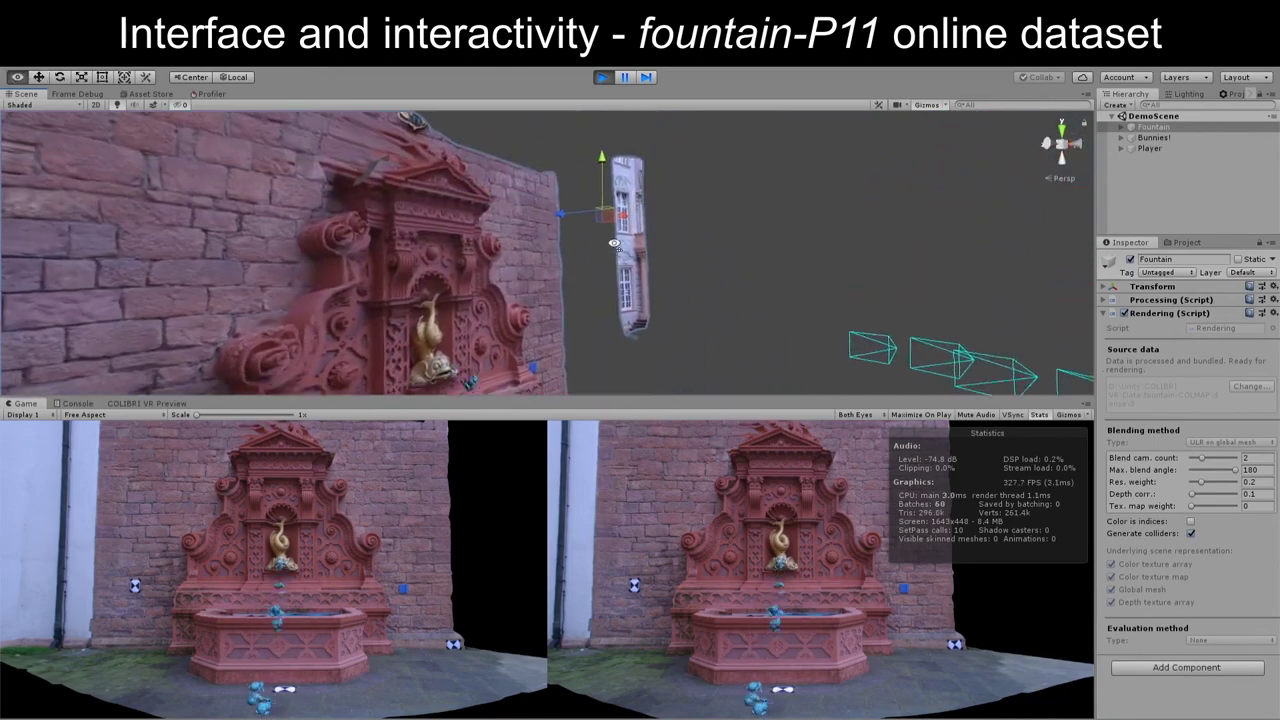
middle_drag(600, 250, 600, 243)
right_drag(600, 243, 409, 277)
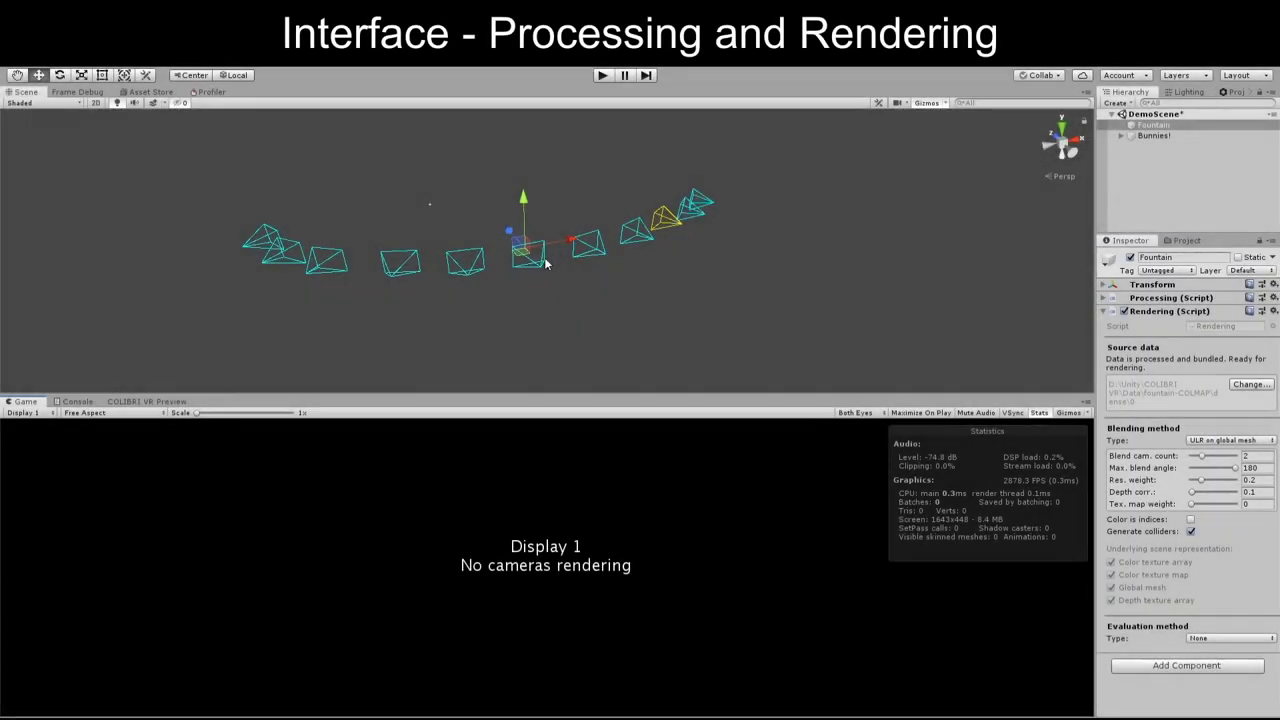
Expand the Fountain's Processing component, collapse the COLMAP, Blender and Instant Meshes helpers, and review the data processing options
middle_drag(545, 263, 533, 301)
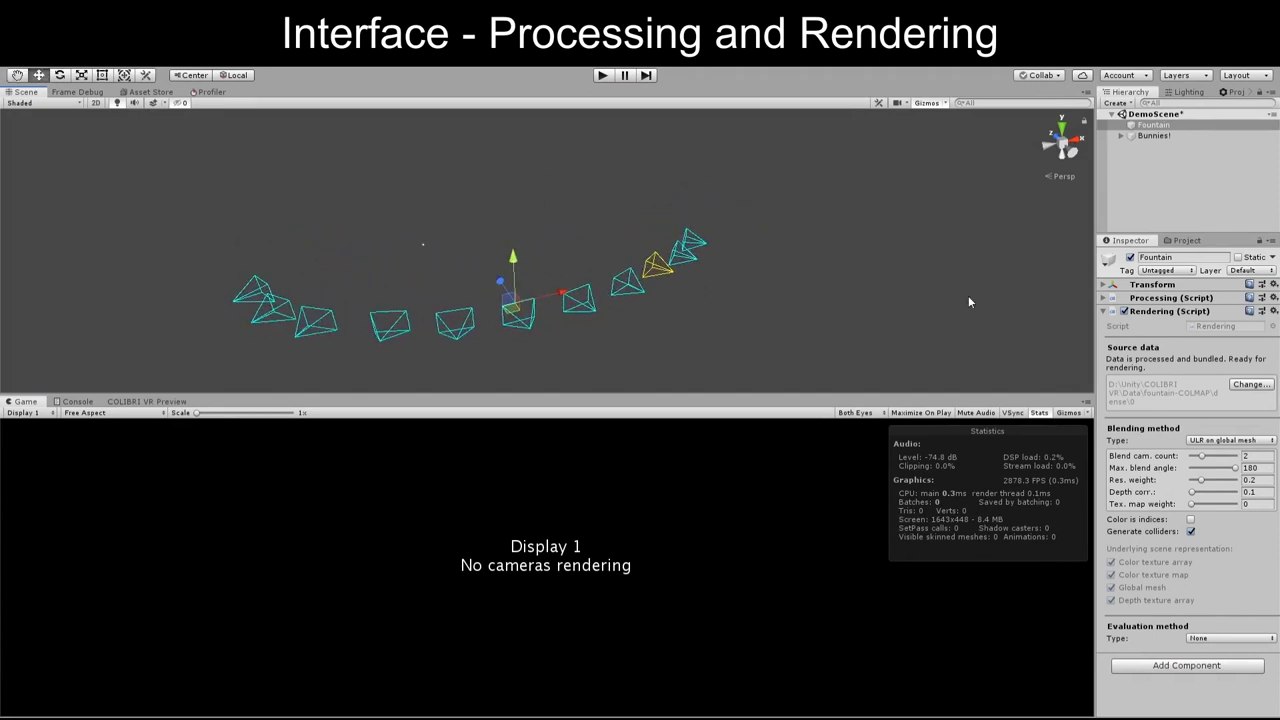
click(1105, 291)
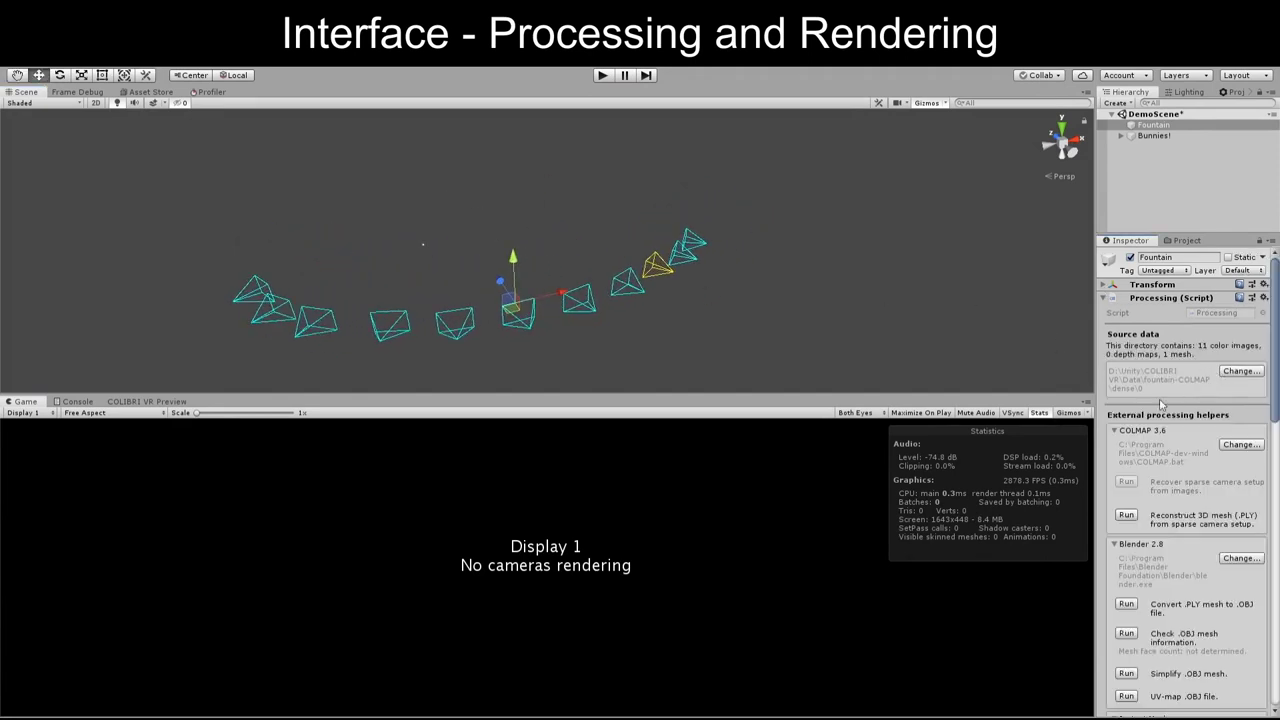
click(1112, 430)
click(1115, 446)
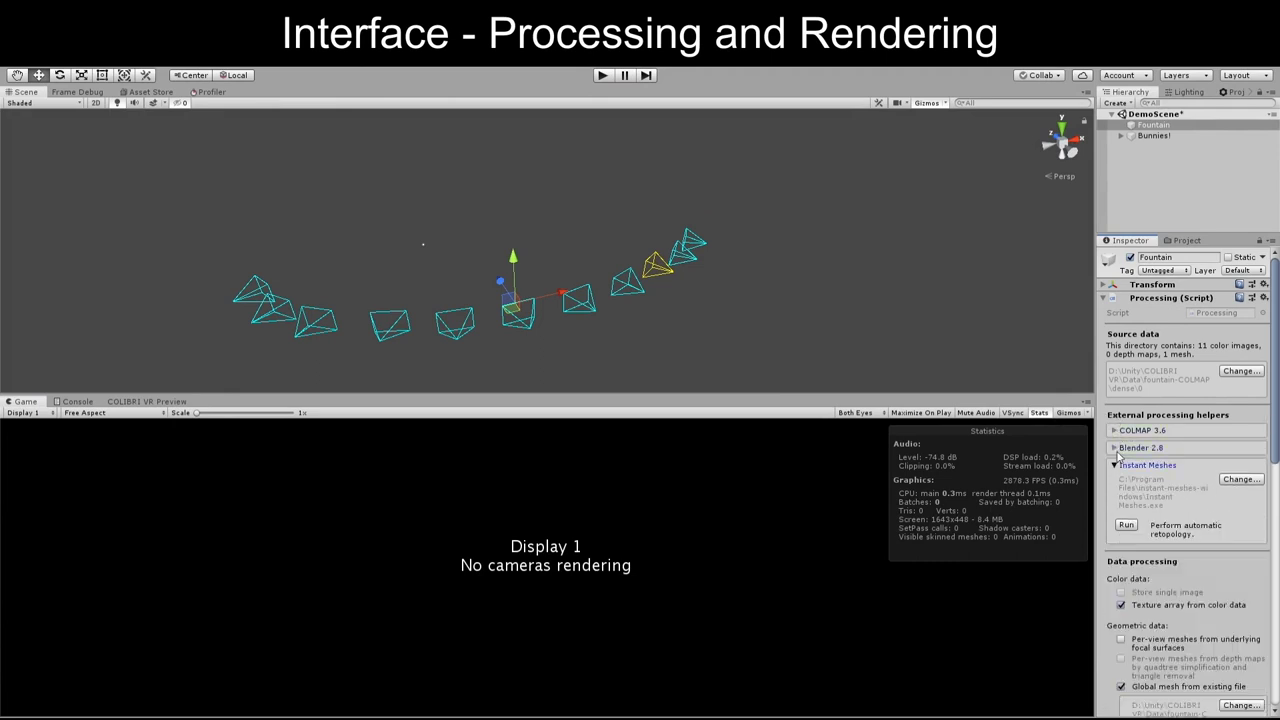
click(1115, 464)
scroll(1177, 466, down, 3)
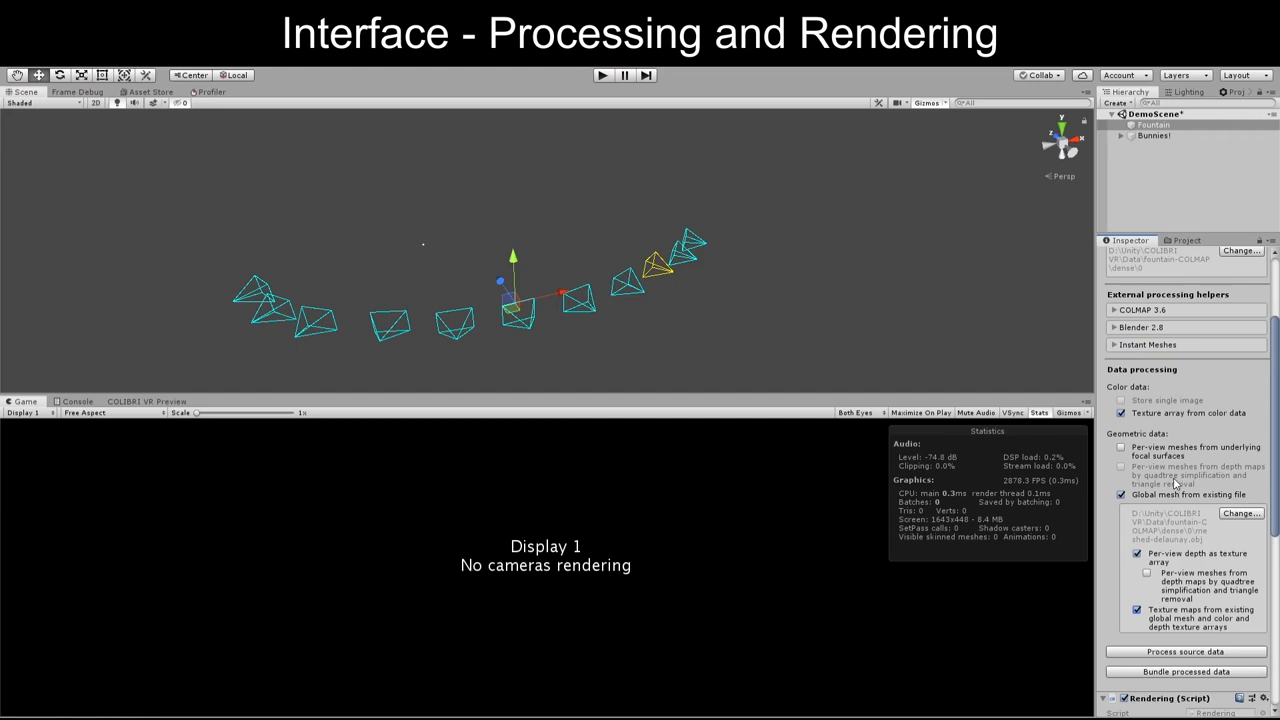
scroll(1177, 490, down, 3)
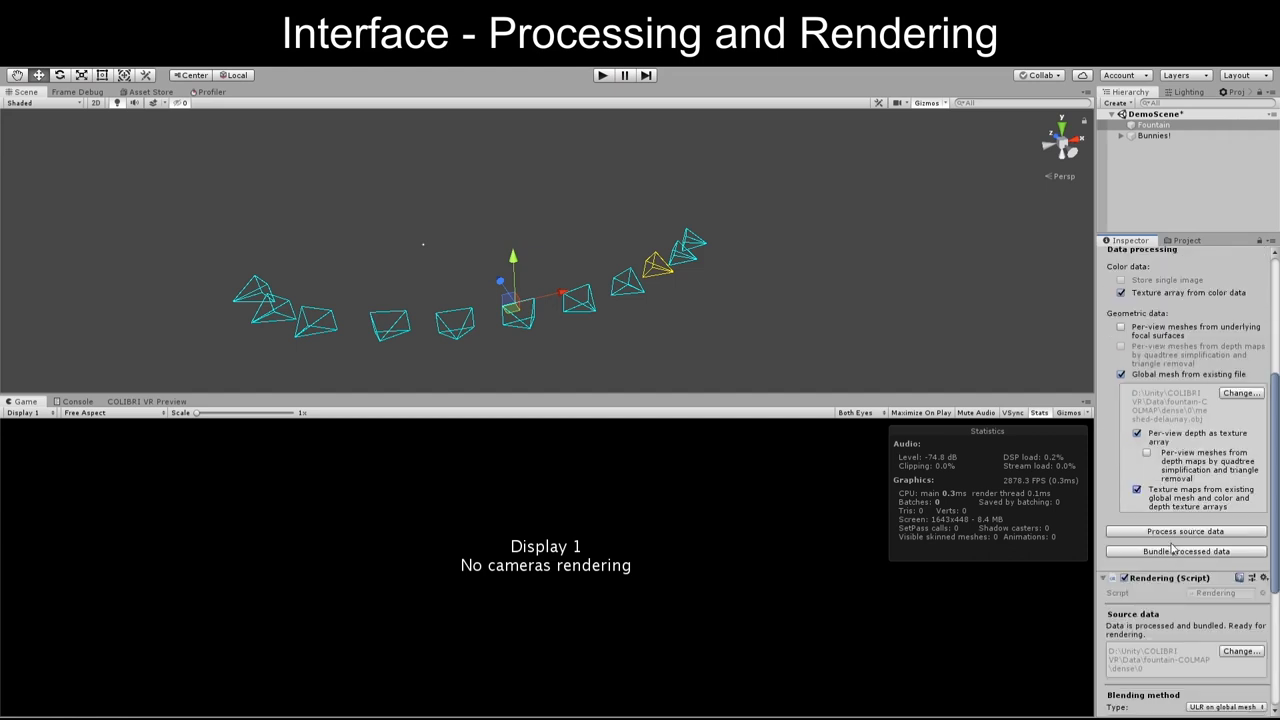
scroll(1172, 551, up, 6)
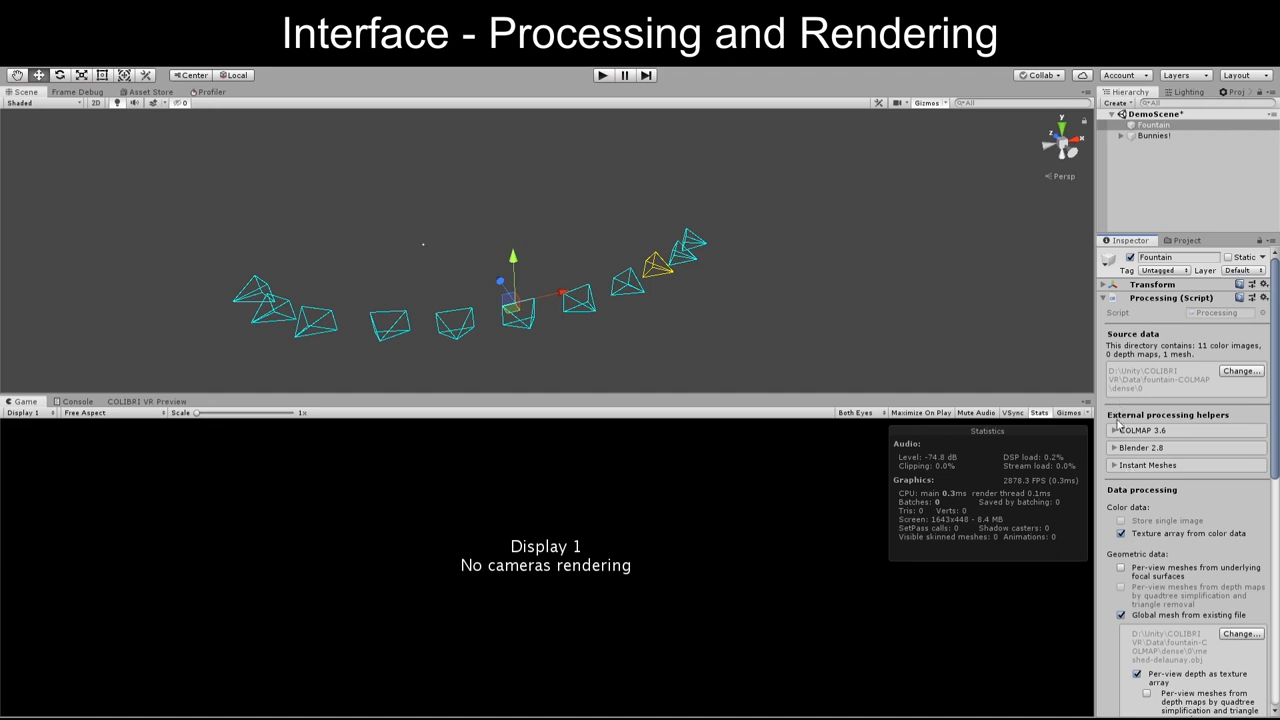
Expand the COLMAP 3.6, Blender 2.8 and Instant Meshes helpers again to review their processing operations
click(1116, 429)
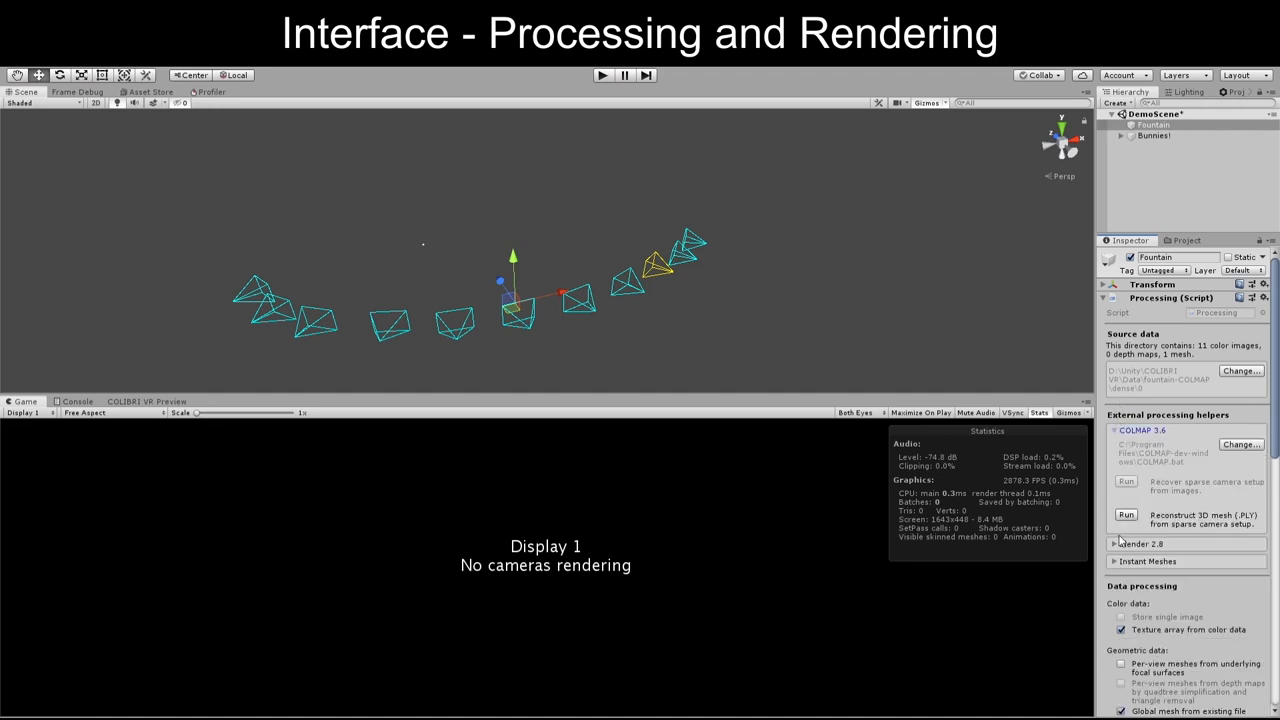
click(1118, 542)
scroll(1190, 525, down, 3)
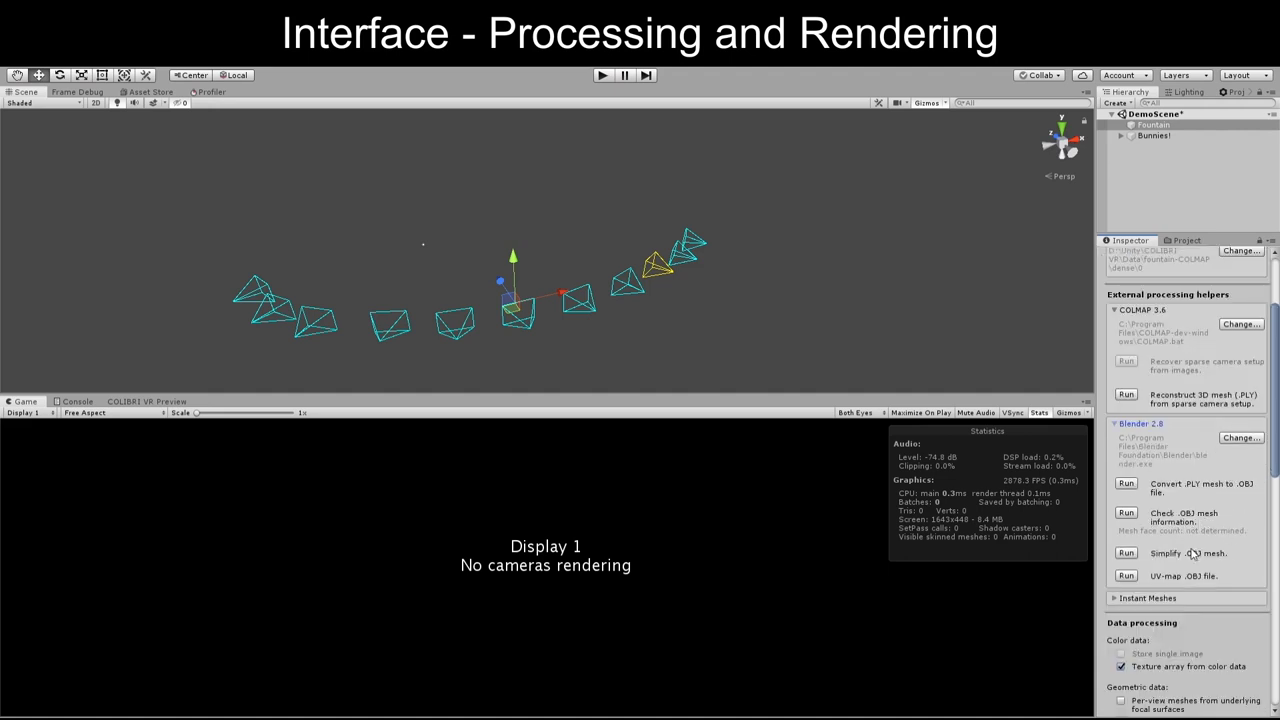
click(1115, 596)
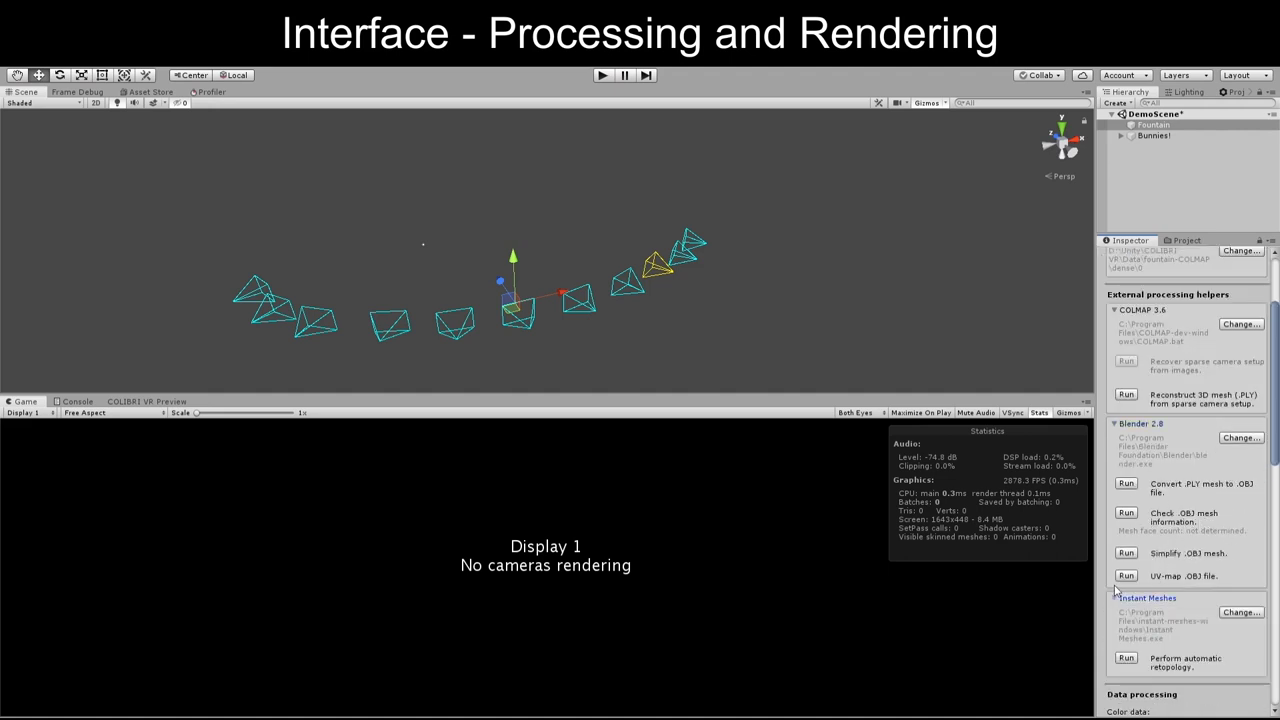
scroll(1190, 520, down, 6)
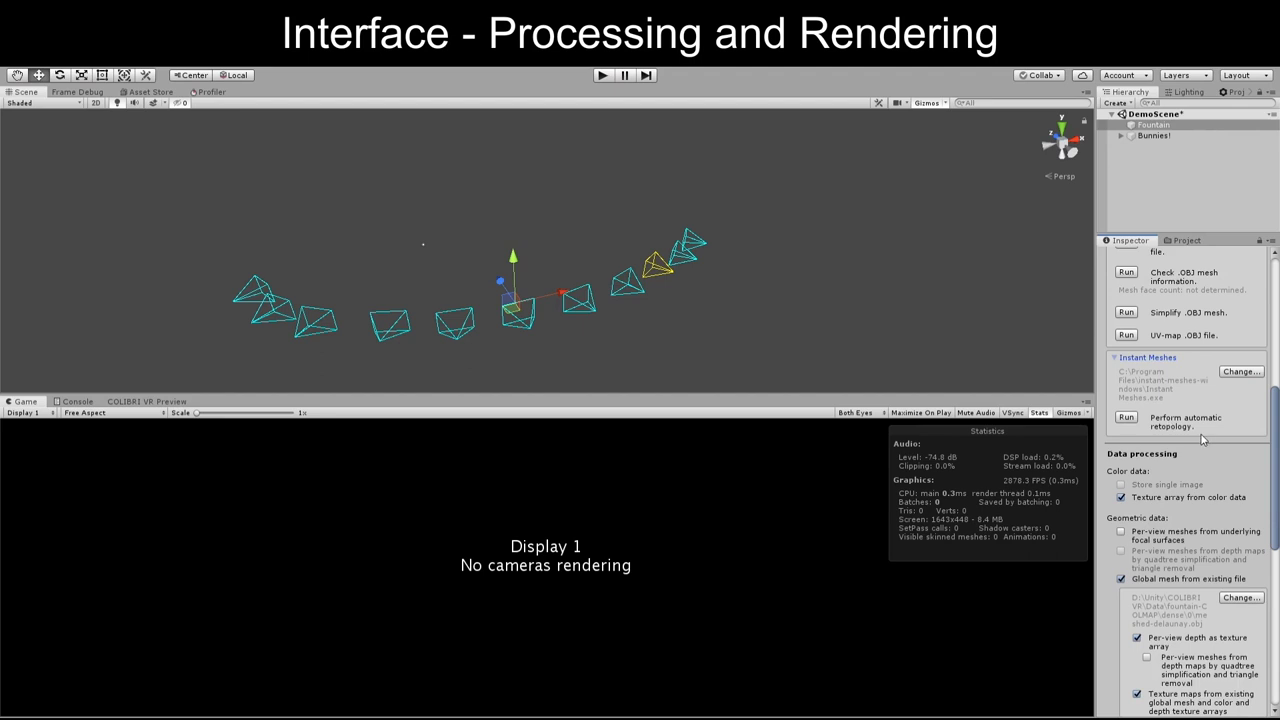
scroll(1203, 440, down, 6)
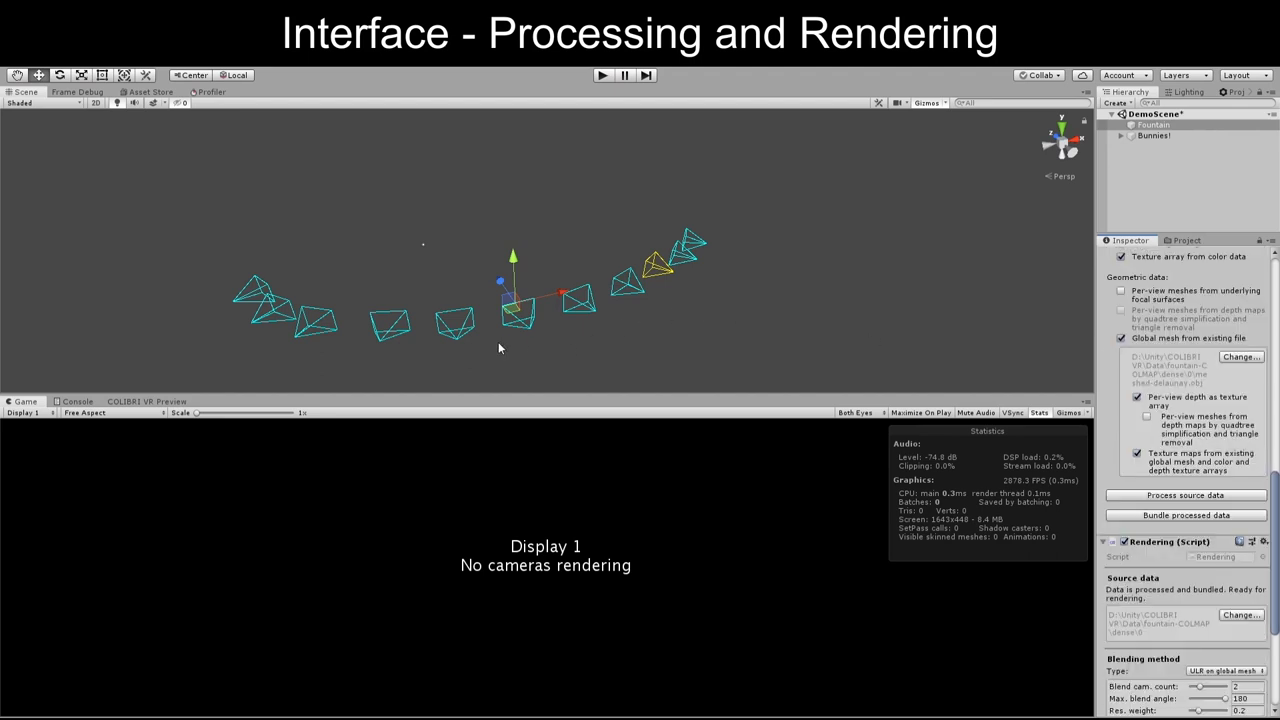
Inspect the arc of source cameras from the side, and collapse the Fountain's Processing component
middle_drag(499, 343, 559, 339)
alt+drag(374, 289, 563, 303)
middle_drag(446, 341, 502, 322)
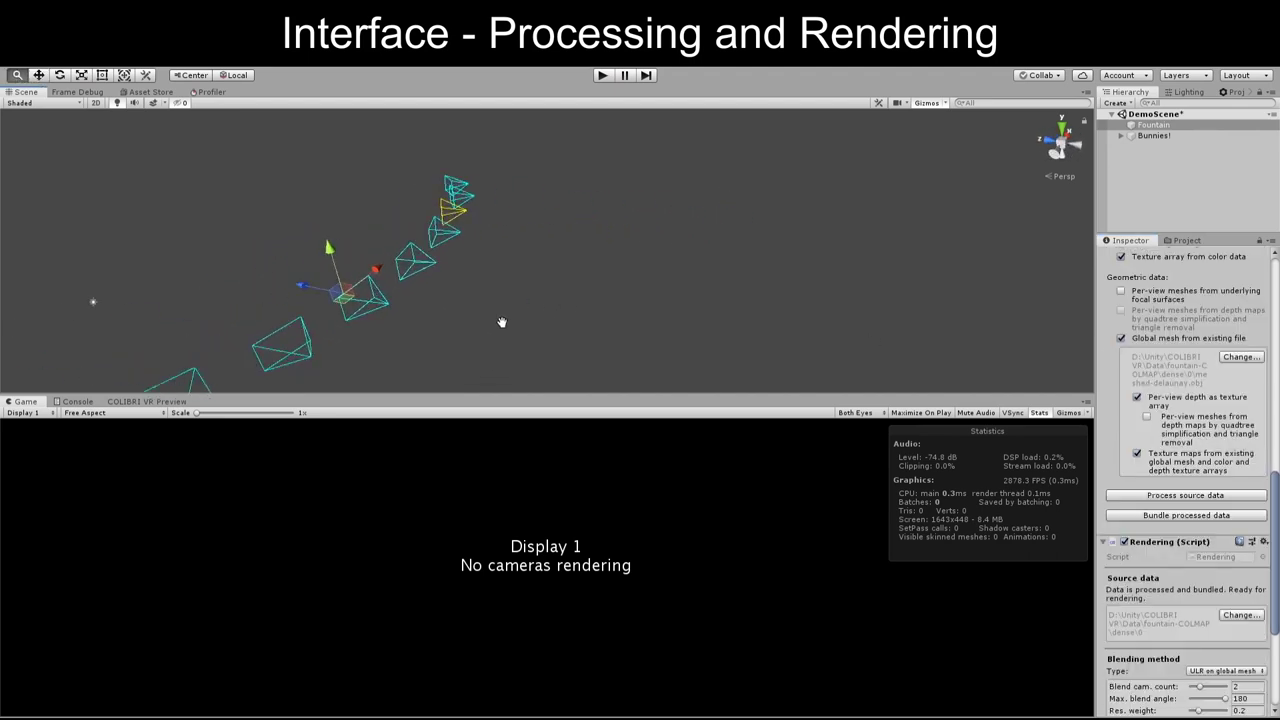
alt+drag(502, 322, 612, 271)
scroll(1248, 372, up, 10)
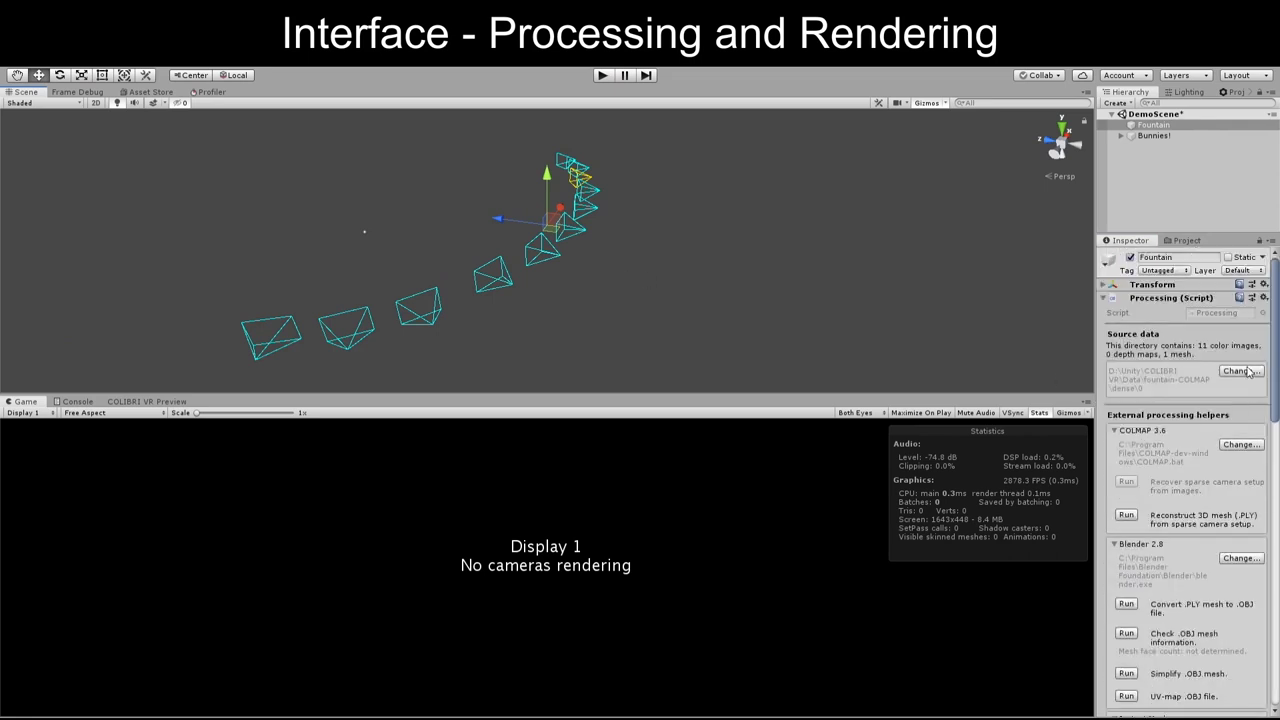
click(1106, 293)
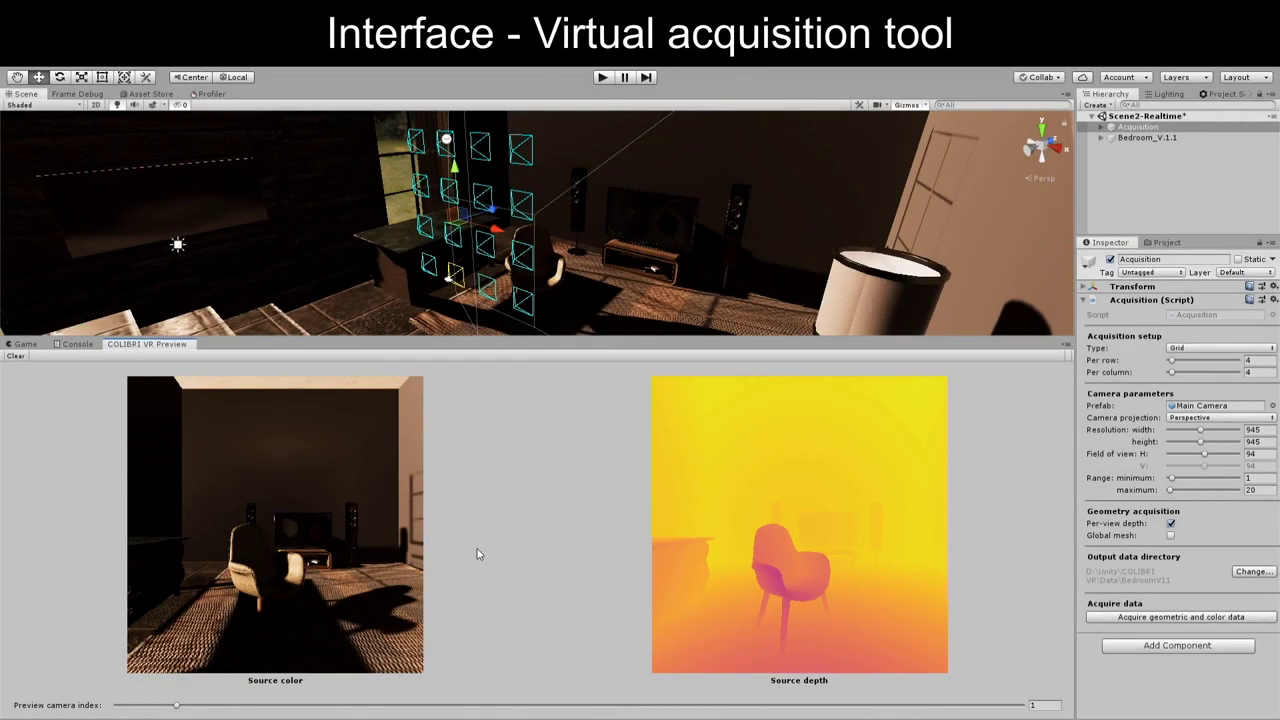
Preview acquisition camera 2 in the bedroom scene and set the horizontal field of view to 89
drag(174, 700, 254, 694)
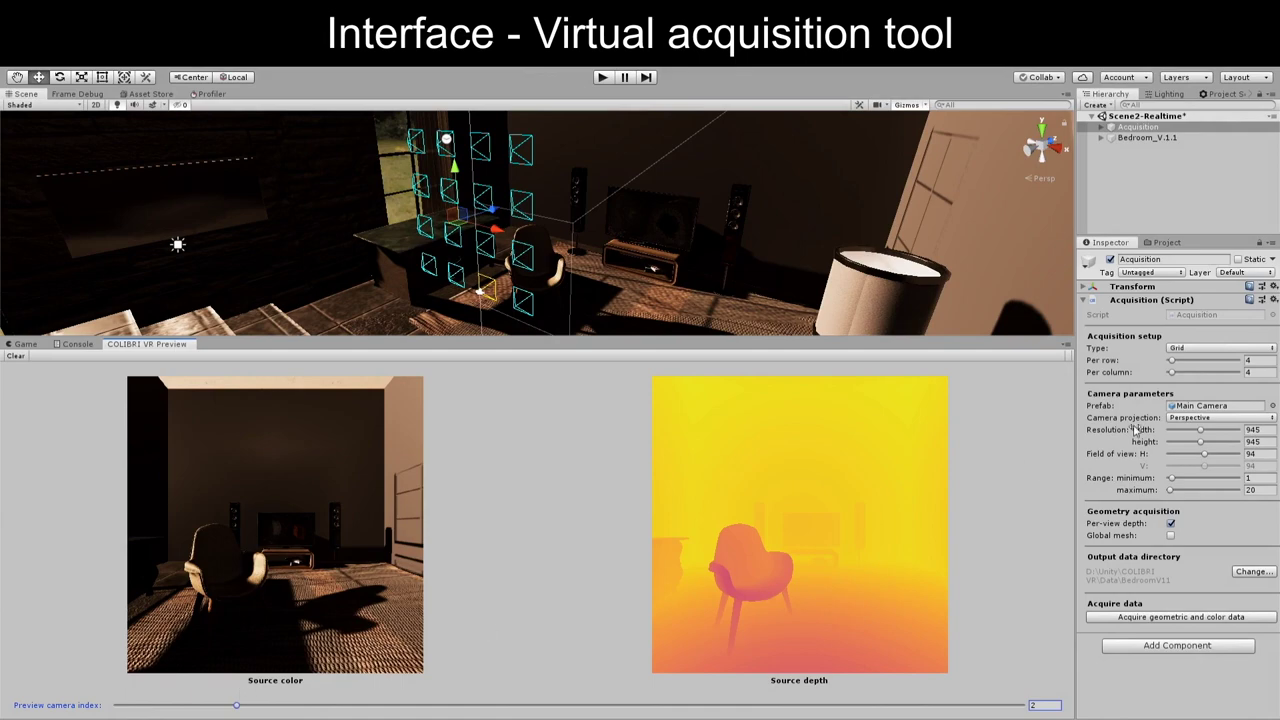
drag(1208, 453, 1195, 447)
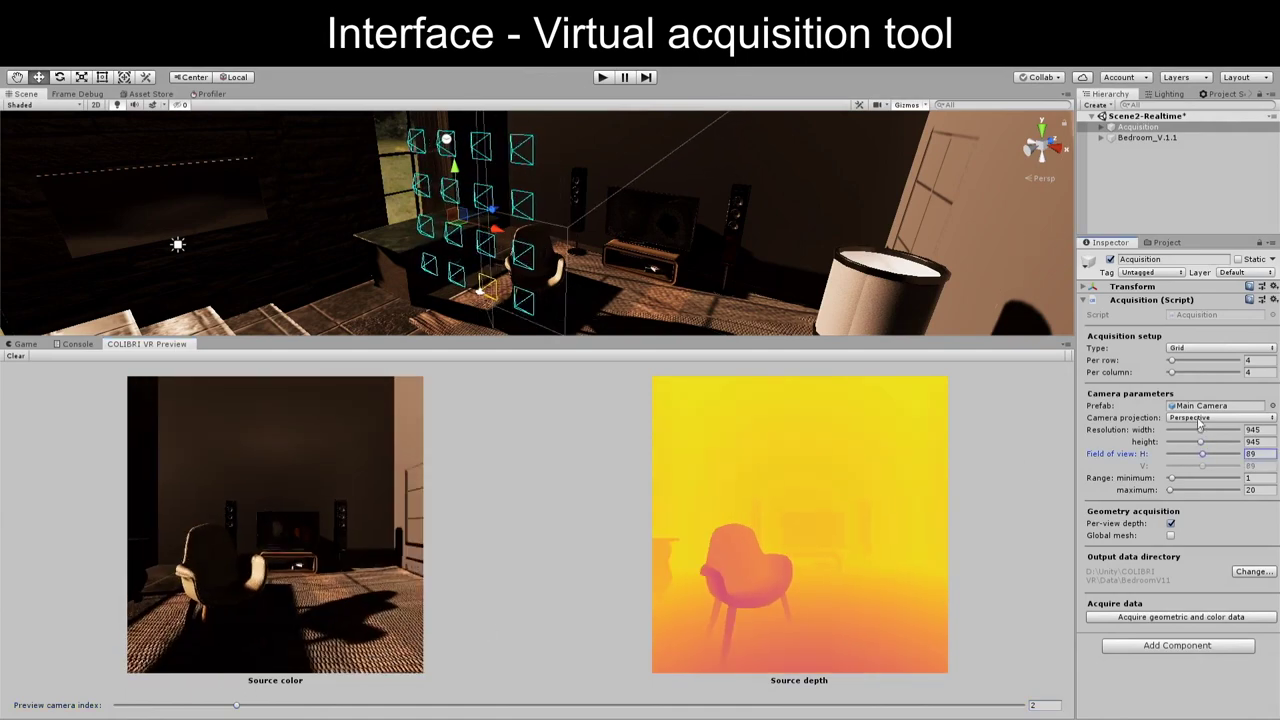
Switch the acquisition cameras' projection to Omnidirectional and adjust the number of cameras per column in the grid
click(1200, 417)
click(1199, 441)
mouse_move(726, 304)
middle_down()
mouse_move(560, 274)
mouse_move(738, 314)
middle_up()
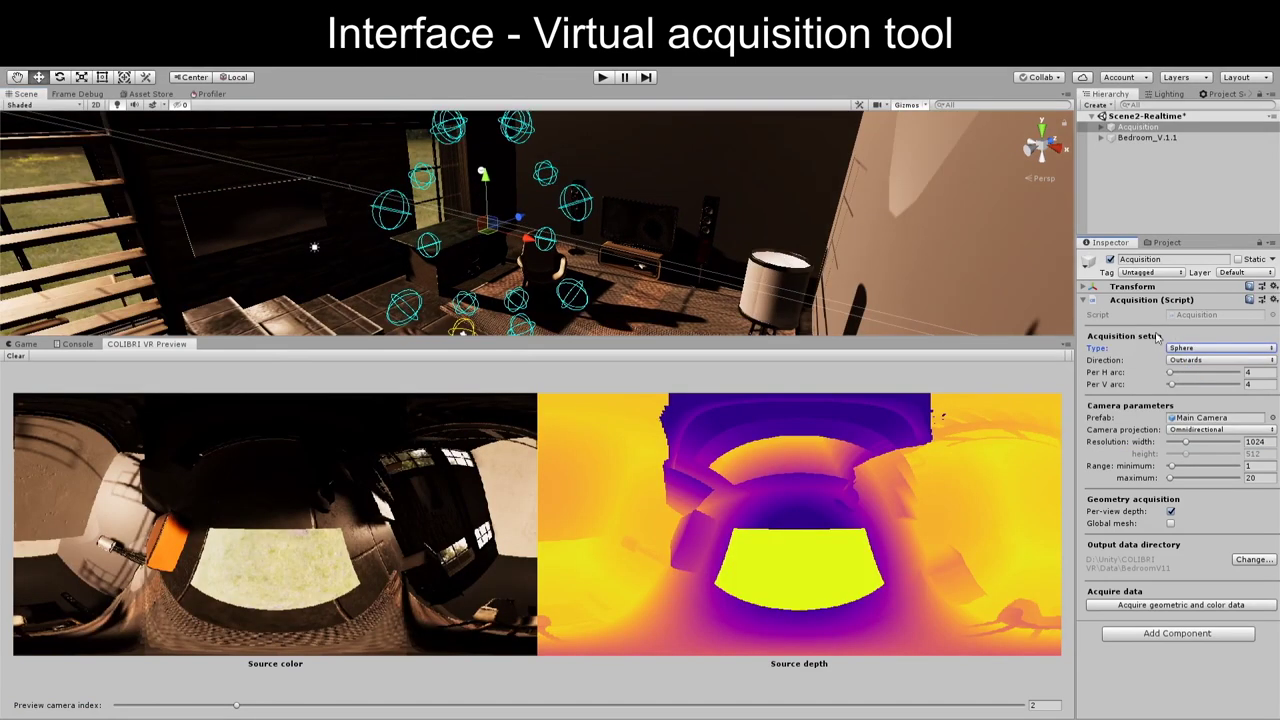
drag(1172, 372, 1176, 384)
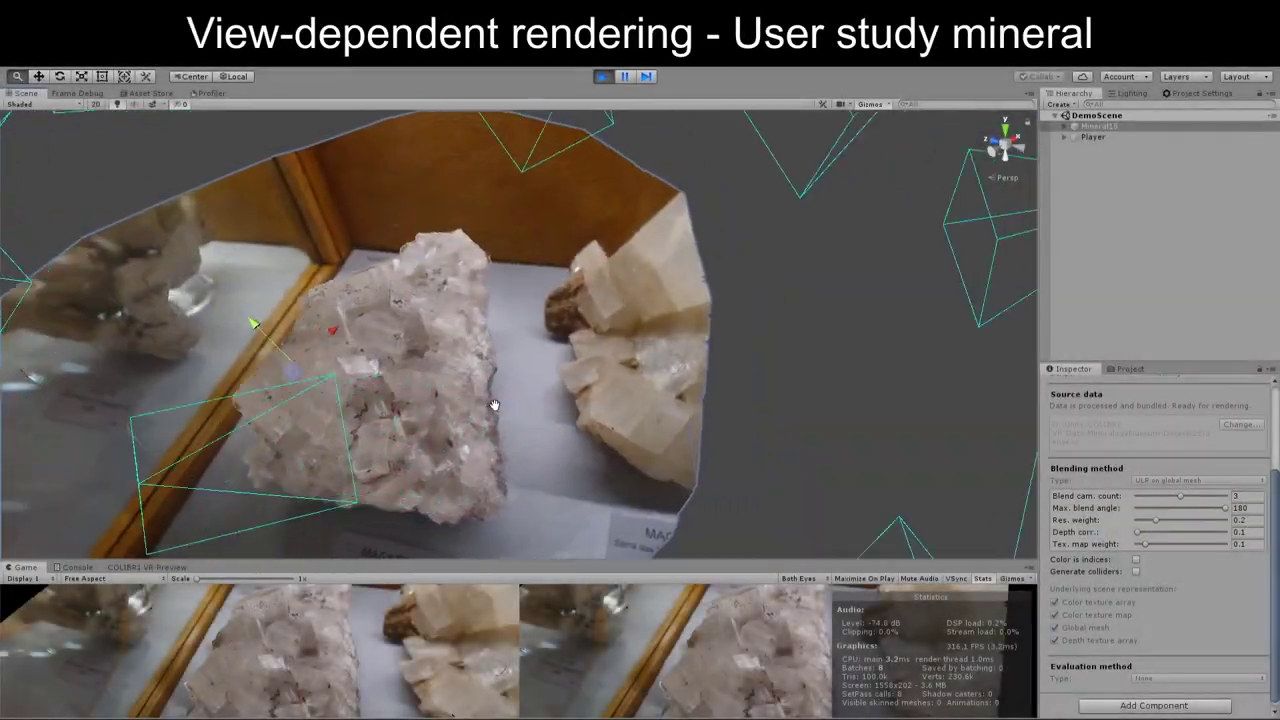
Examine the view-dependent rendering of the mineral specimen from different angles
alt+drag(470, 381, 457, 430)
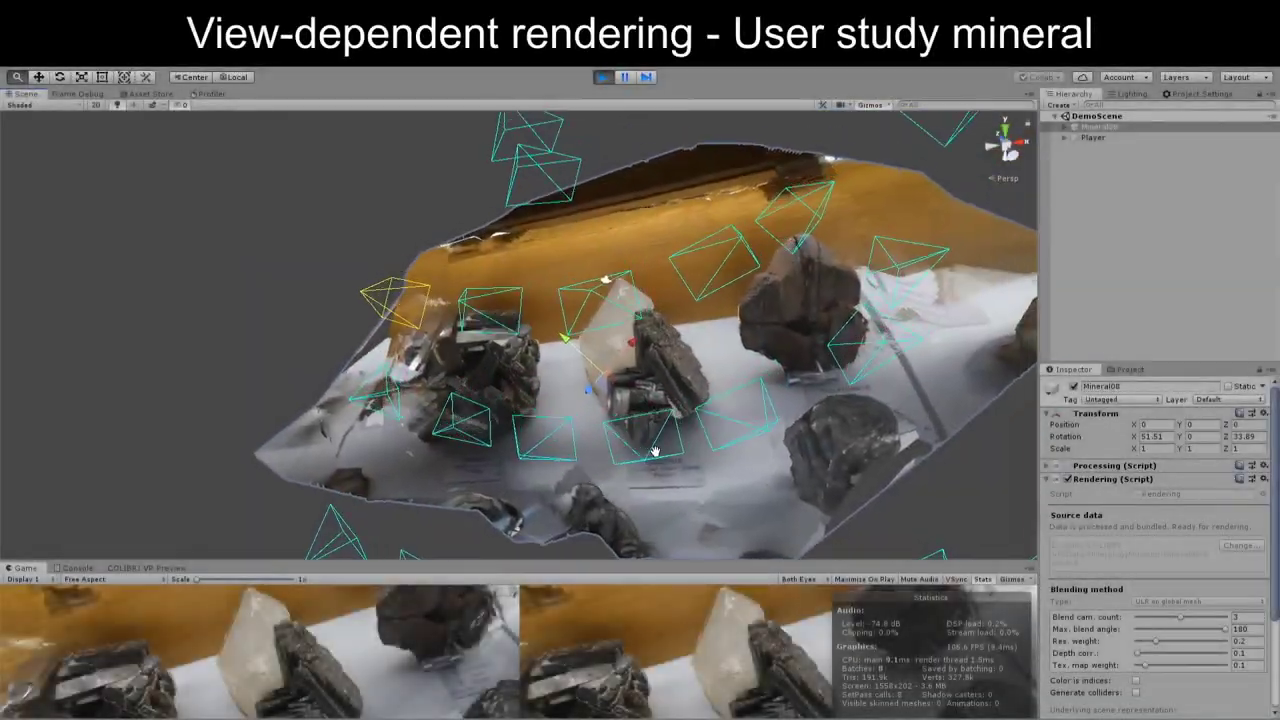
alt+drag(650, 455, 683, 367)
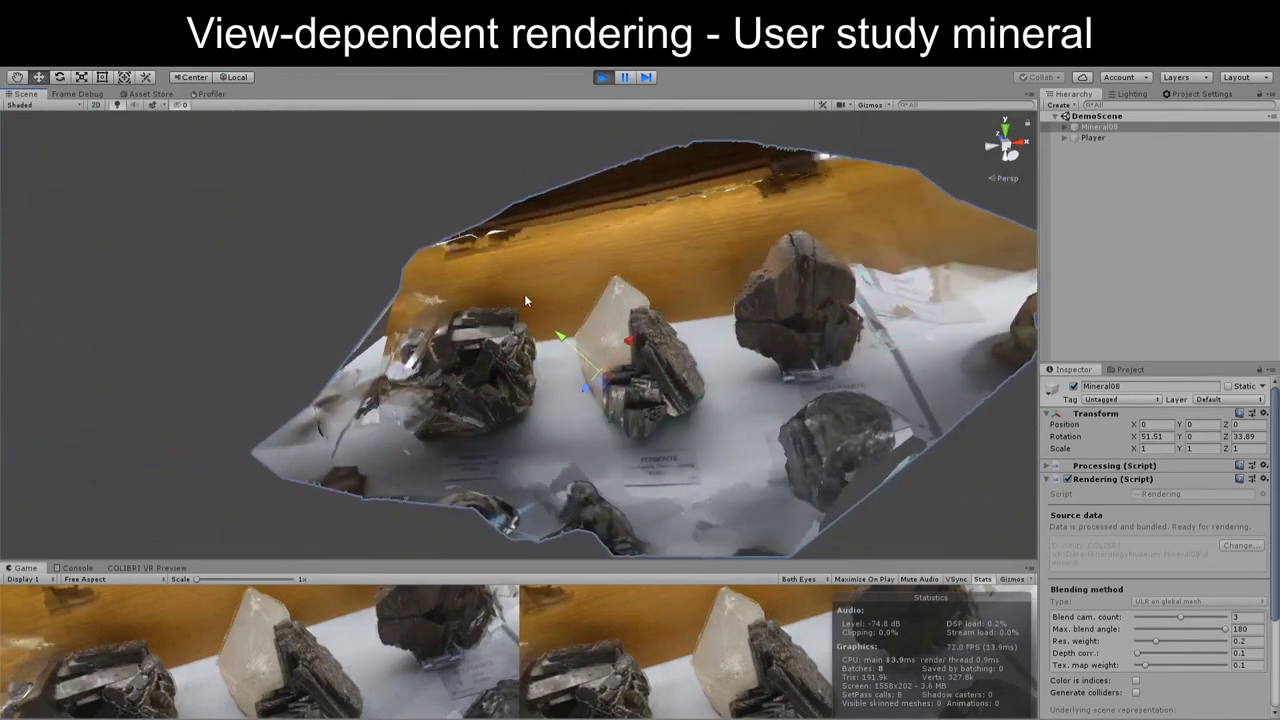